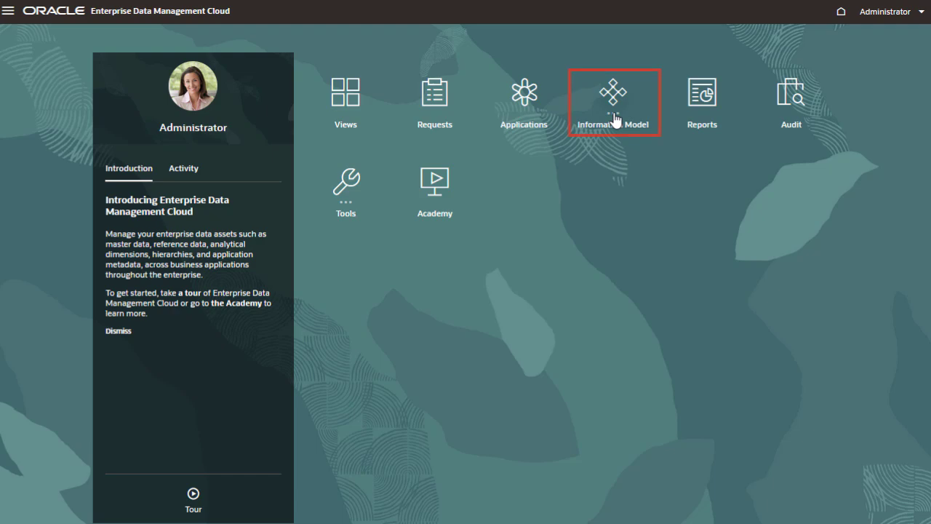
Step: Start a new hierarchy set from the Information Model's hierarchy sets, choosing the Department application dimension
left_click(615, 119)
left_click(501, 182)
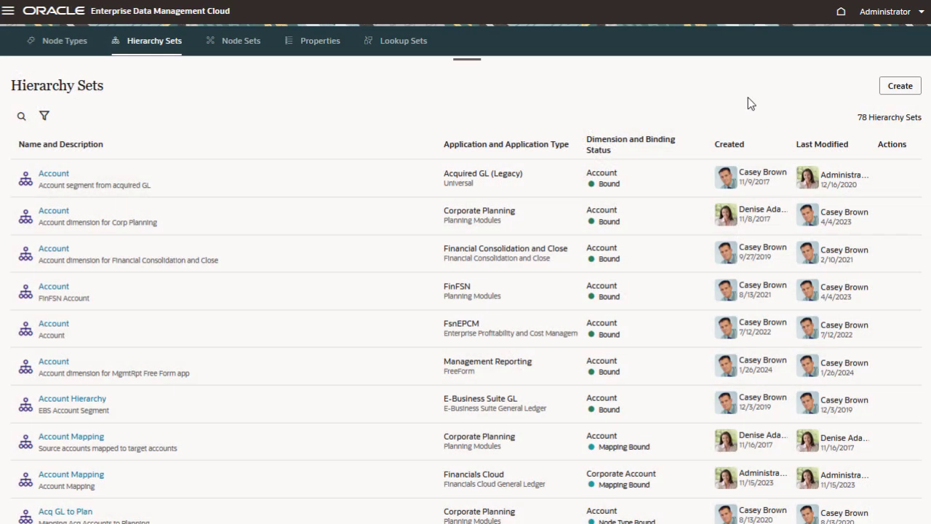
left_click(886, 90)
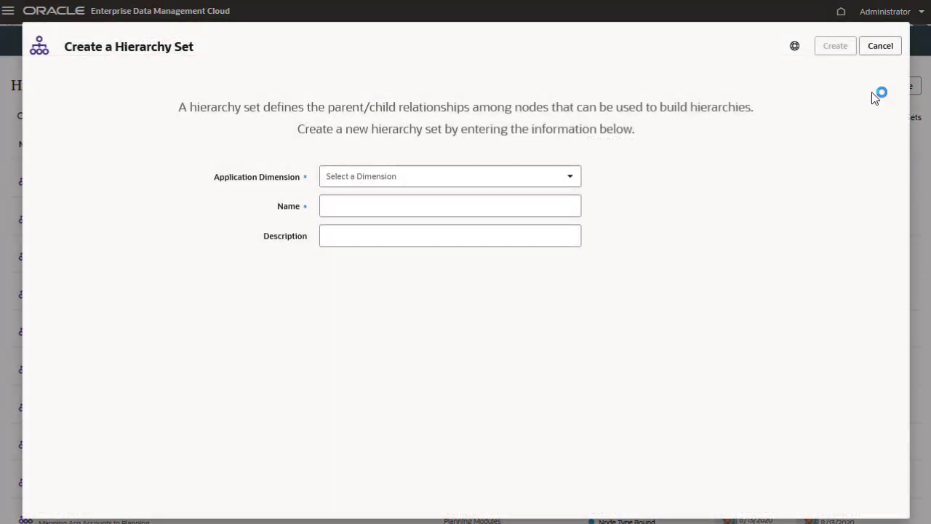
left_click(571, 179)
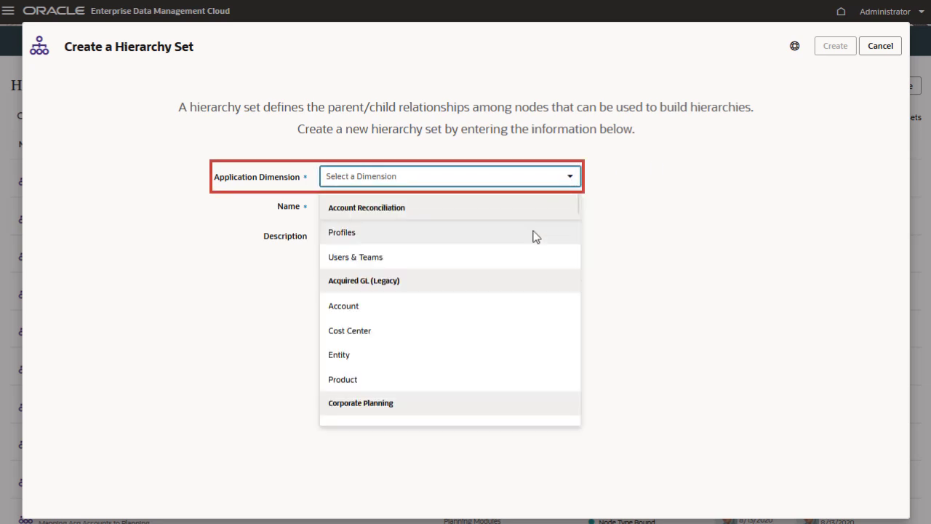
scroll(437, 251, "down", 5)
left_click(422, 251)
Step: Name the hierarchy set "Employee by Department" with description "Employee by department for planning and budgeting" and create it
left_click(447, 202)
type("Employee by Department")
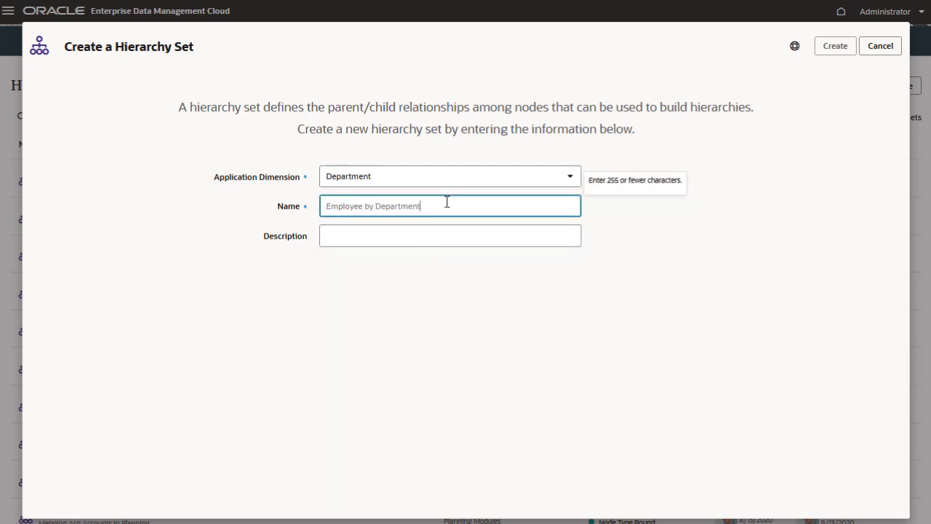
key("Tab")
type("Employee by department for planning and budgeting")
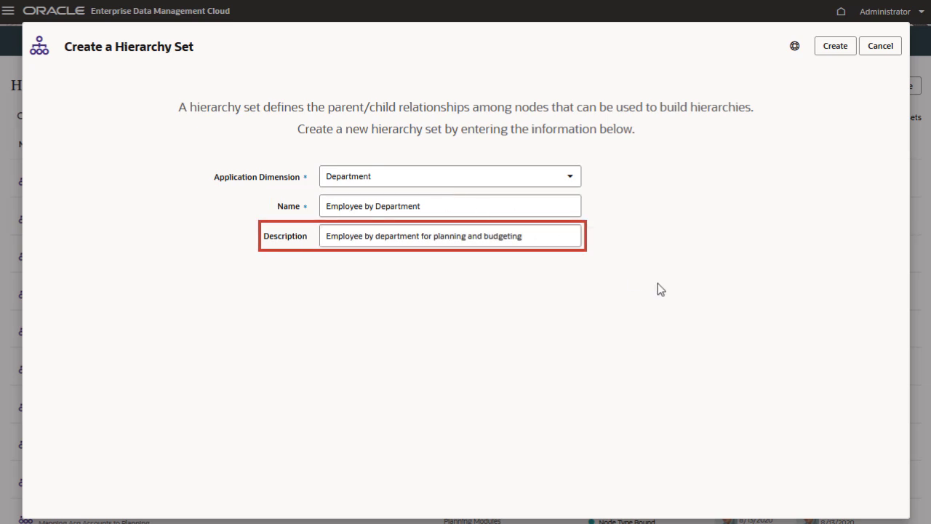
left_click(844, 53)
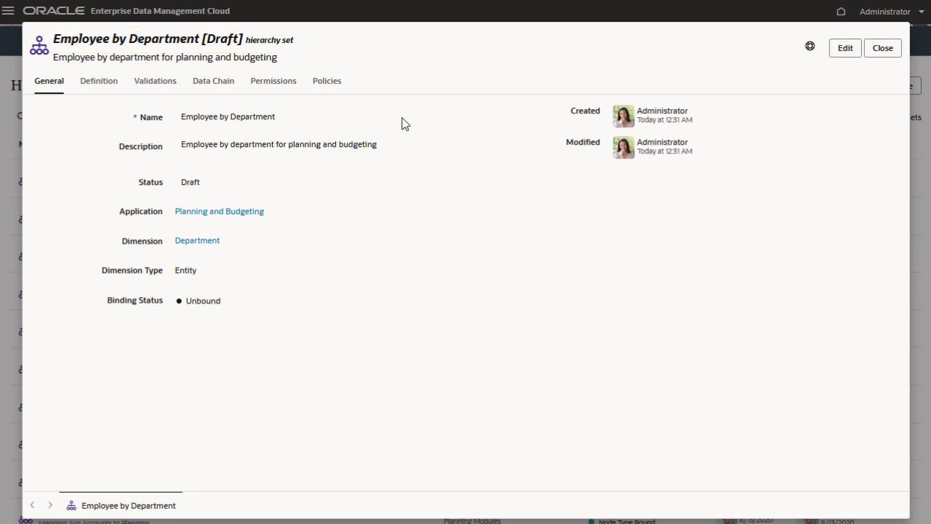
Step: Edit the hierarchy set's definition and add the Department and Employee node types
left_click(83, 88)
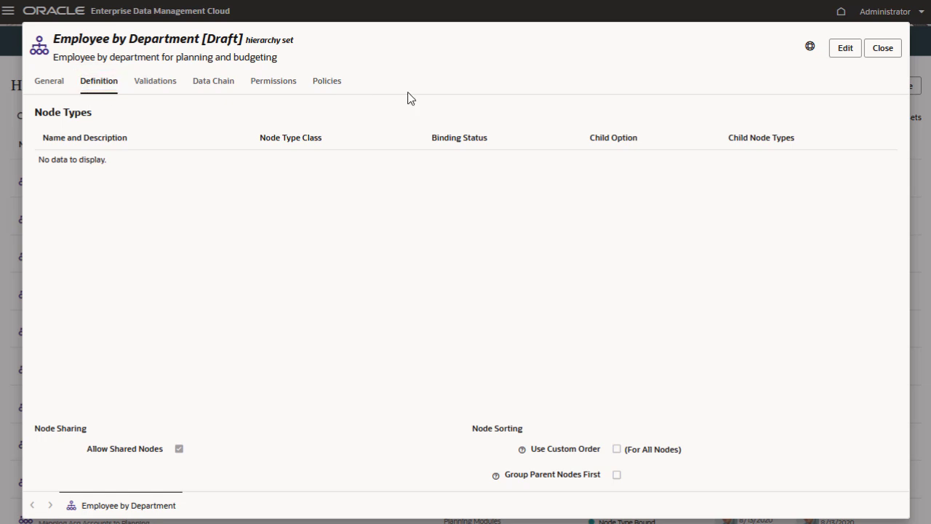
left_click(844, 52)
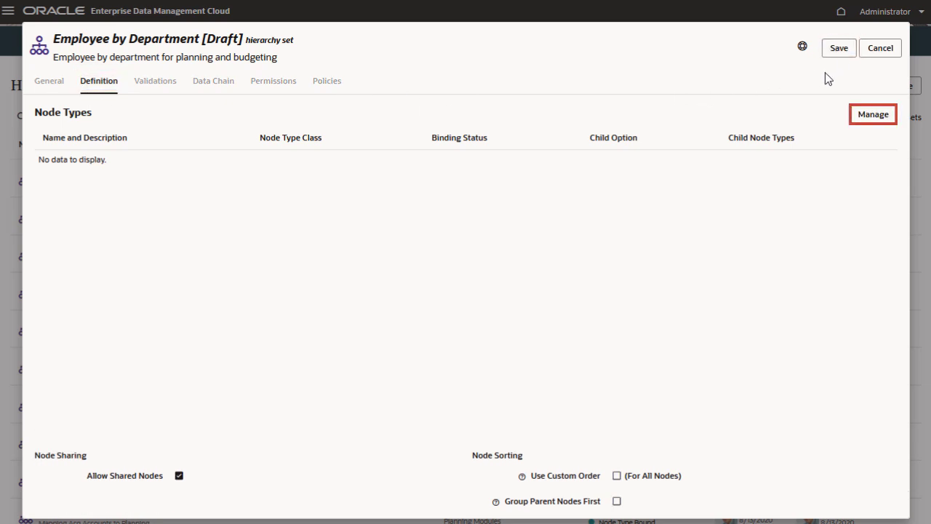
left_click(858, 118)
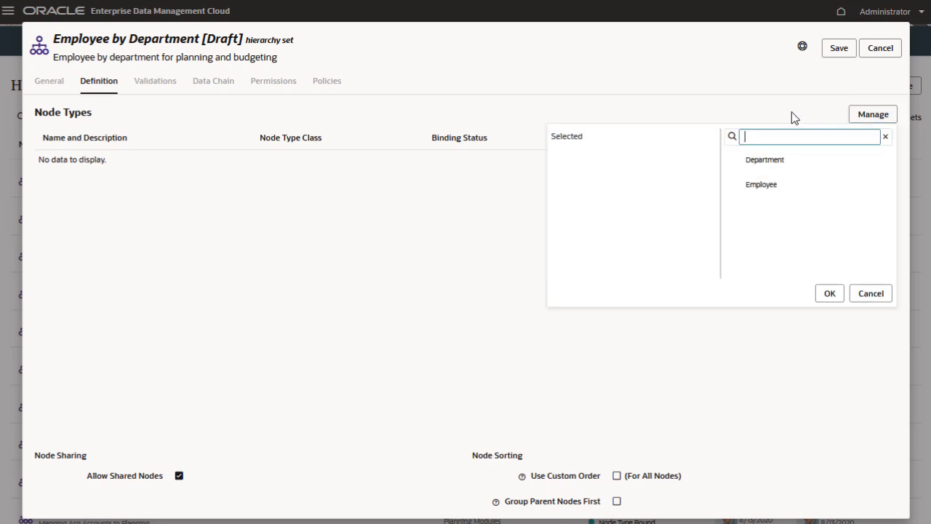
left_click(768, 163)
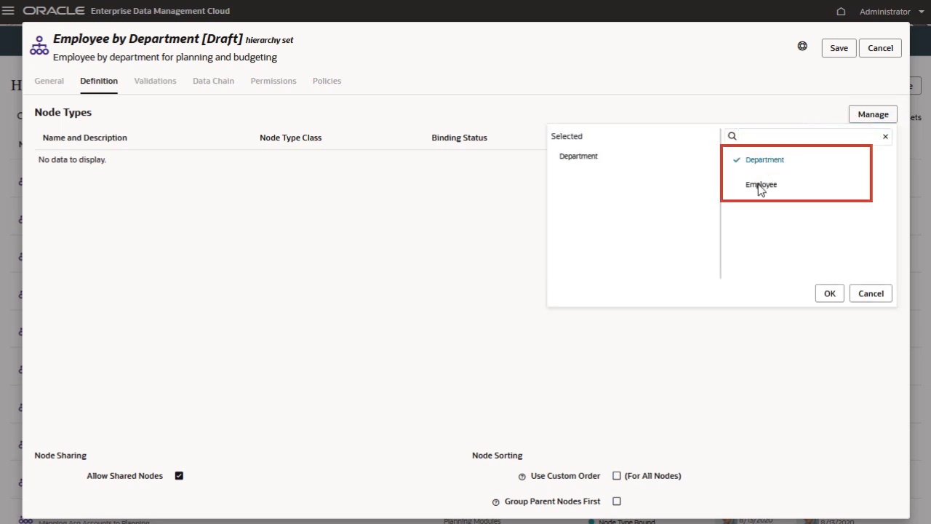
left_click(761, 185)
left_click(827, 294)
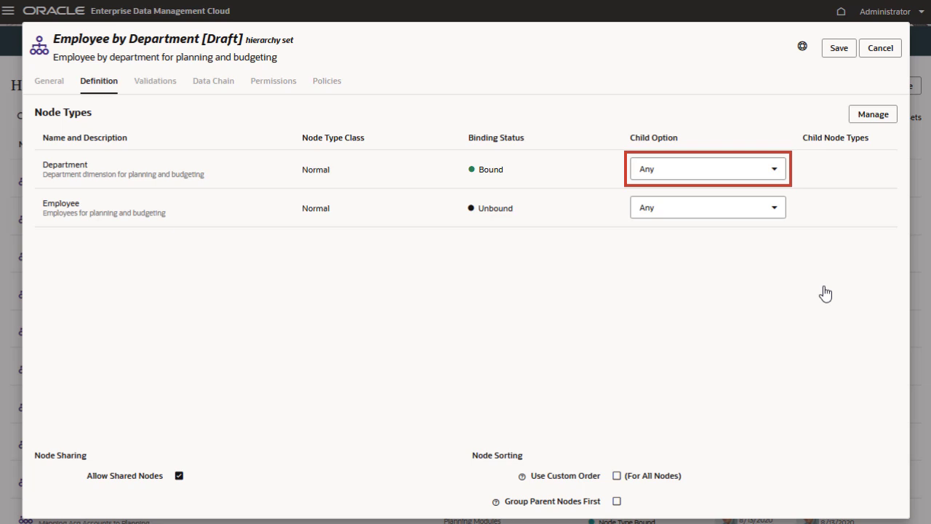
Step: Set the Employee node type's child option to Selected with Employee as its child node type
left_click(757, 207)
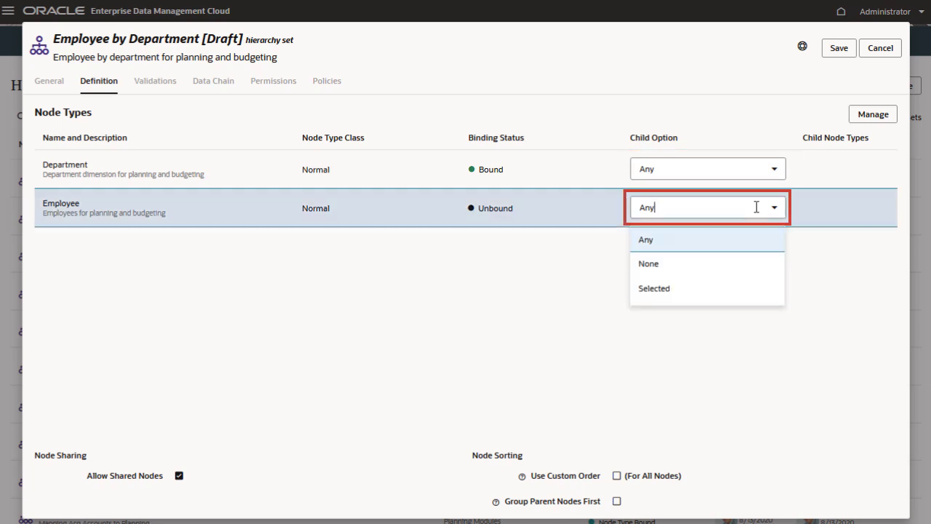
left_click(676, 293)
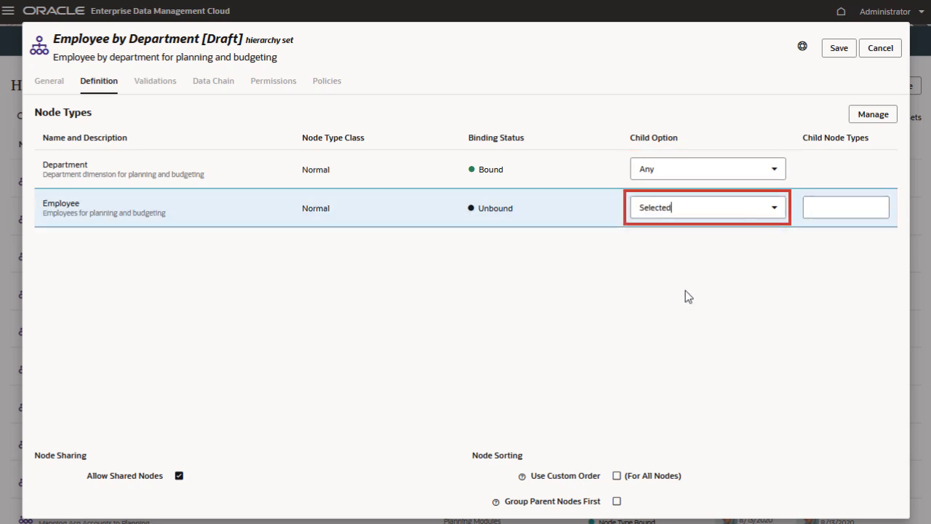
left_click(832, 206)
left_click(822, 267)
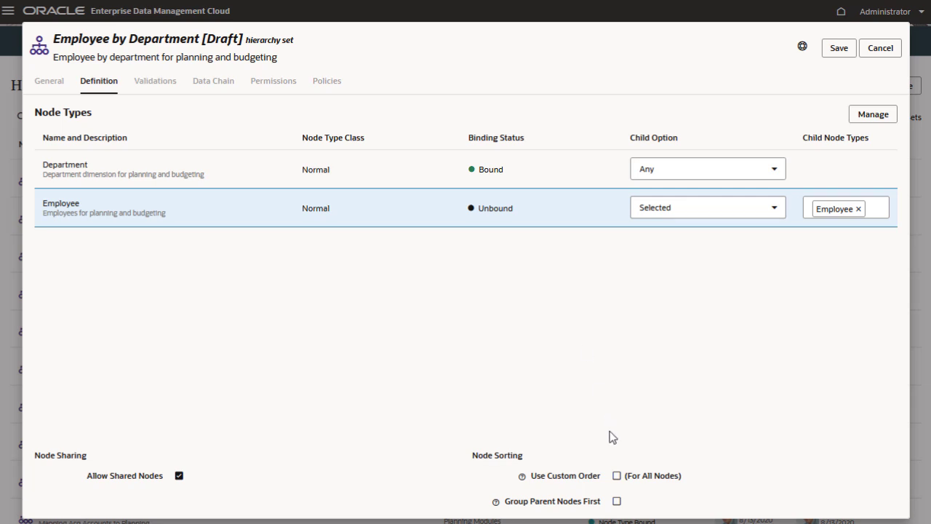
Step: Enable Use Custom Order and Group Parent Nodes First for node sorting, then save the definition
left_click(617, 476)
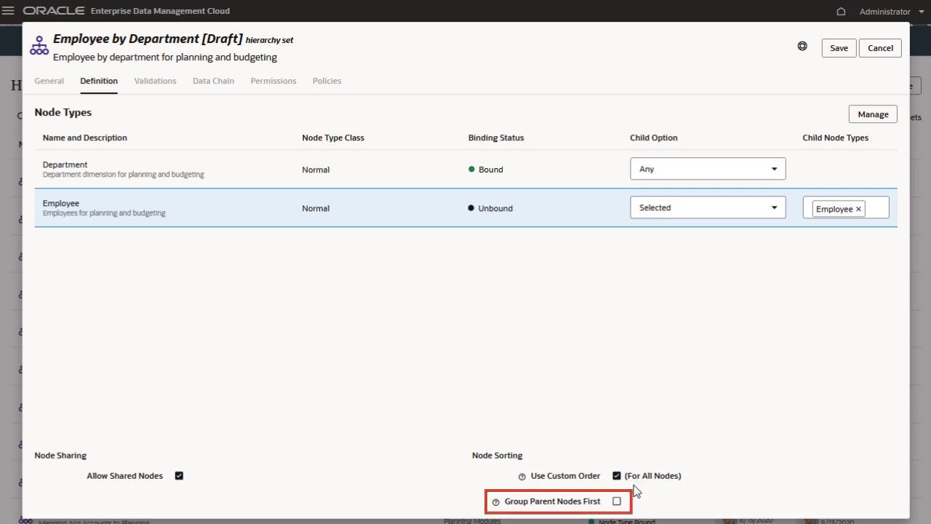
left_click(617, 501)
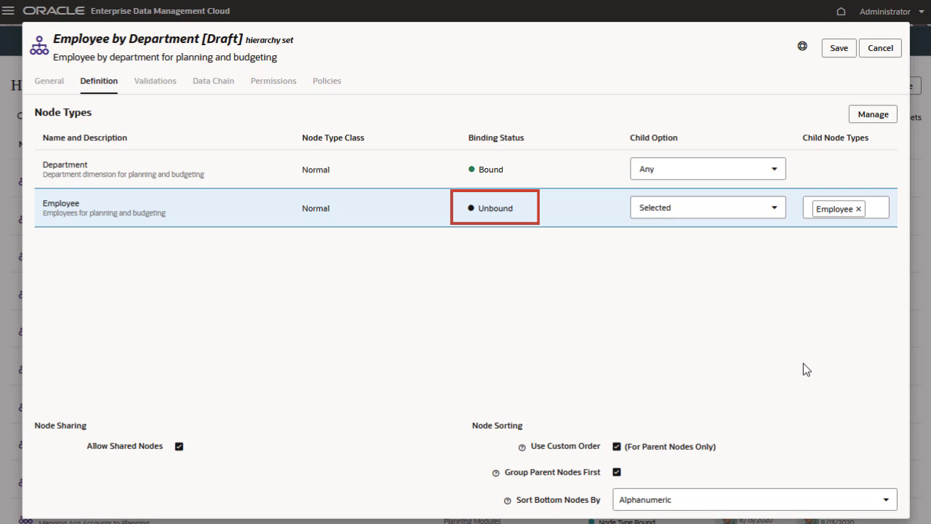
left_click(836, 49)
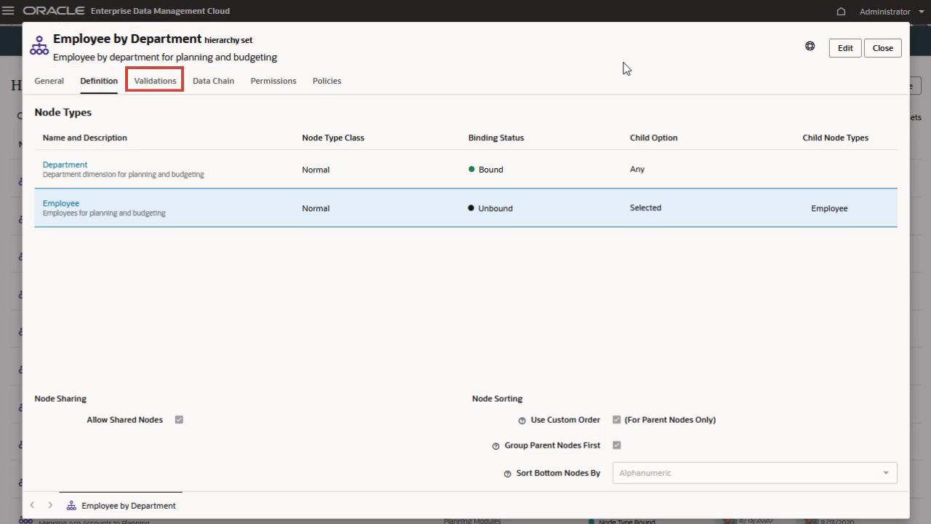
Step: Review the hierarchy set's validations, data chain, Department node type, permissions and policies, then close it
left_click(164, 84)
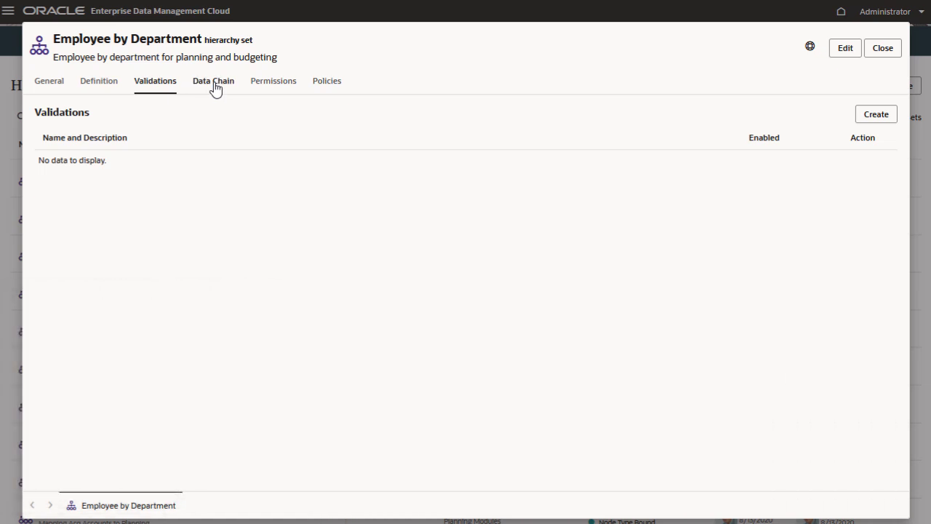
left_click(216, 86)
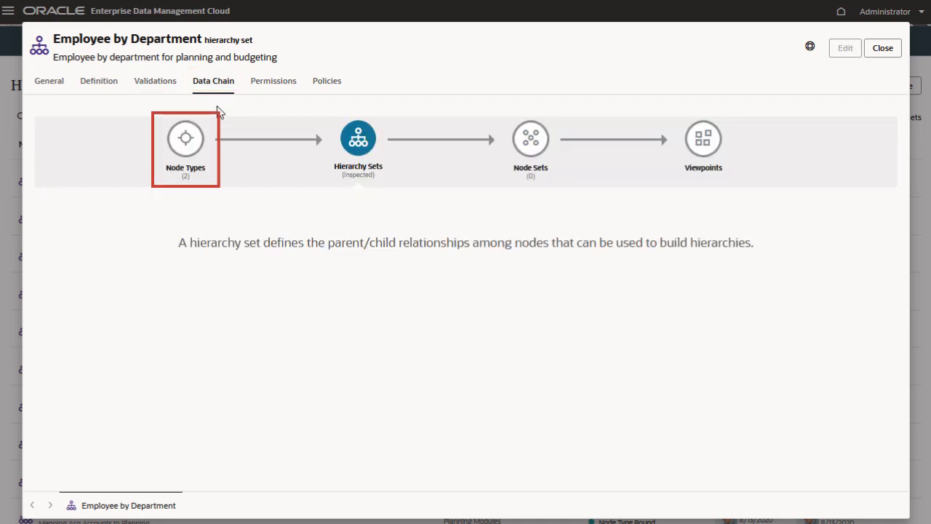
left_click(186, 138)
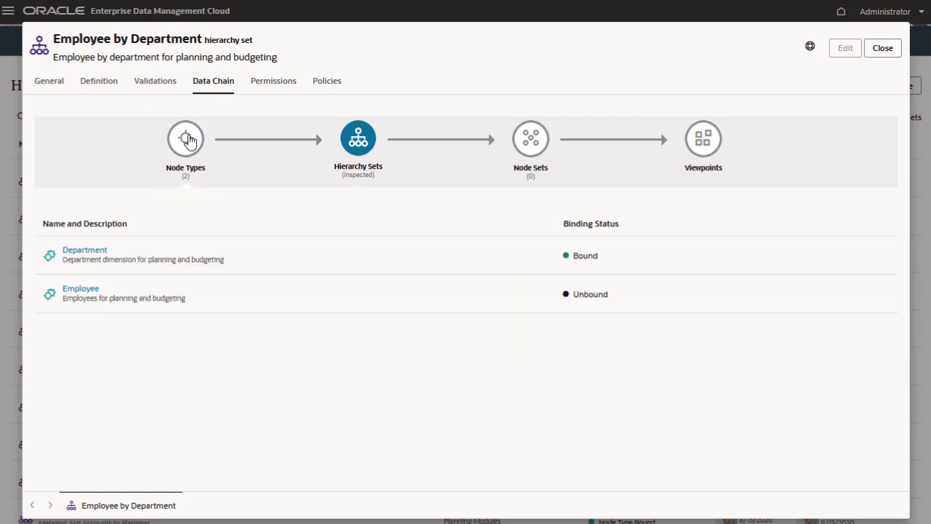
left_click(86, 251)
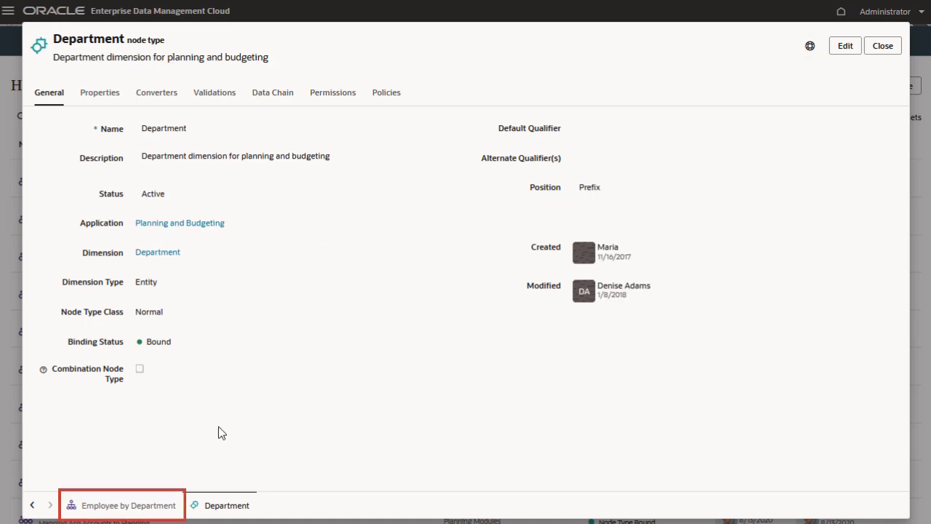
left_click(143, 511)
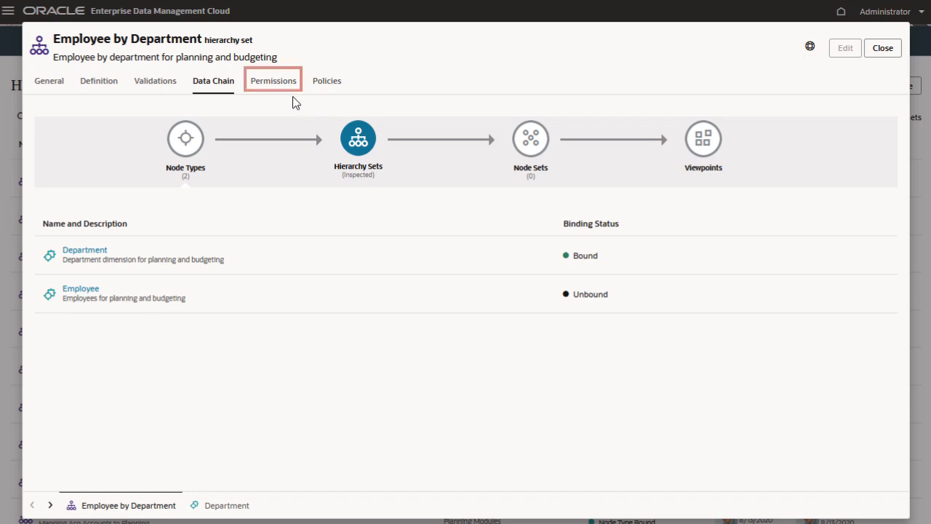
left_click(275, 83)
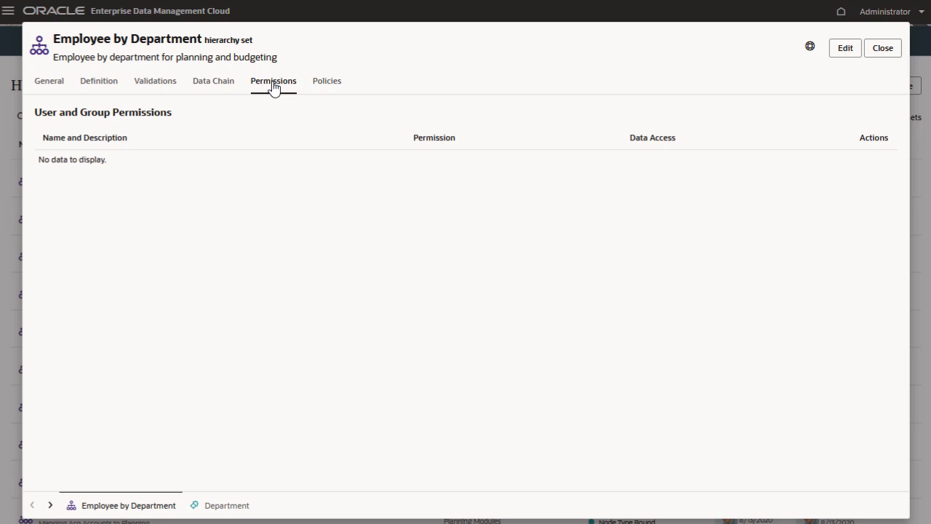
left_click(324, 81)
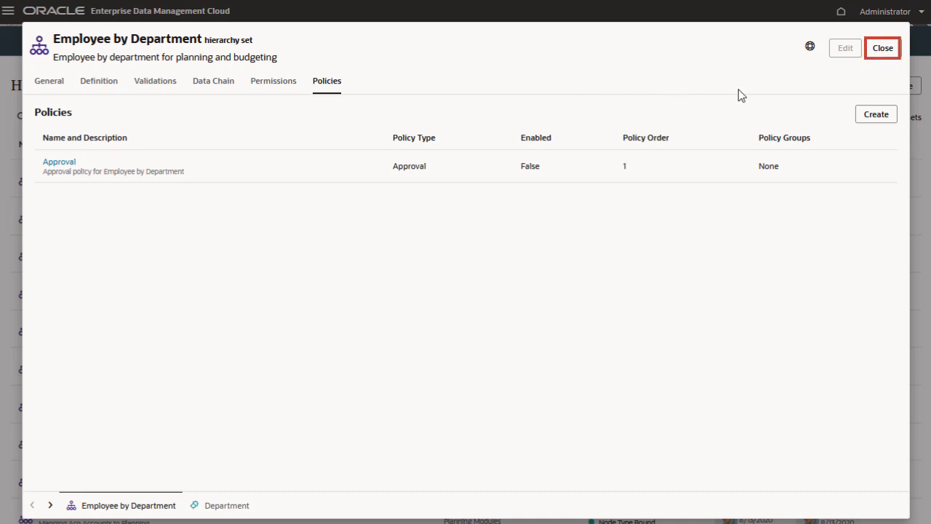
left_click(883, 53)
scroll(284, 328, "down", 12)
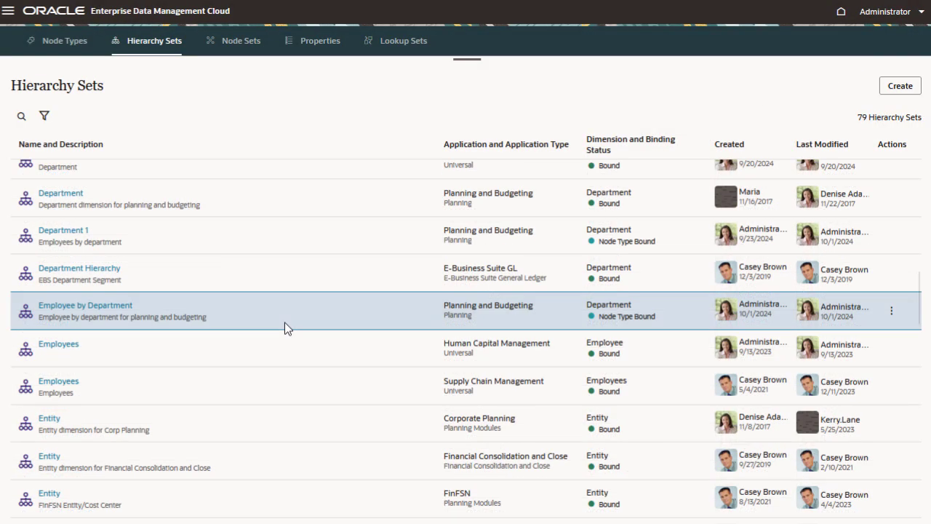